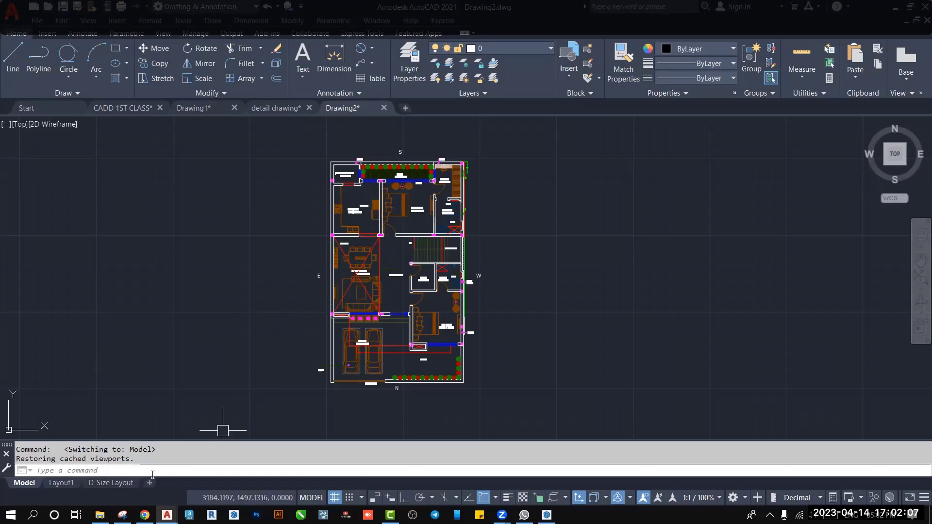
# Go to the D-Size Layout sheet and delete its old viewport
pyautogui.click(111, 483)
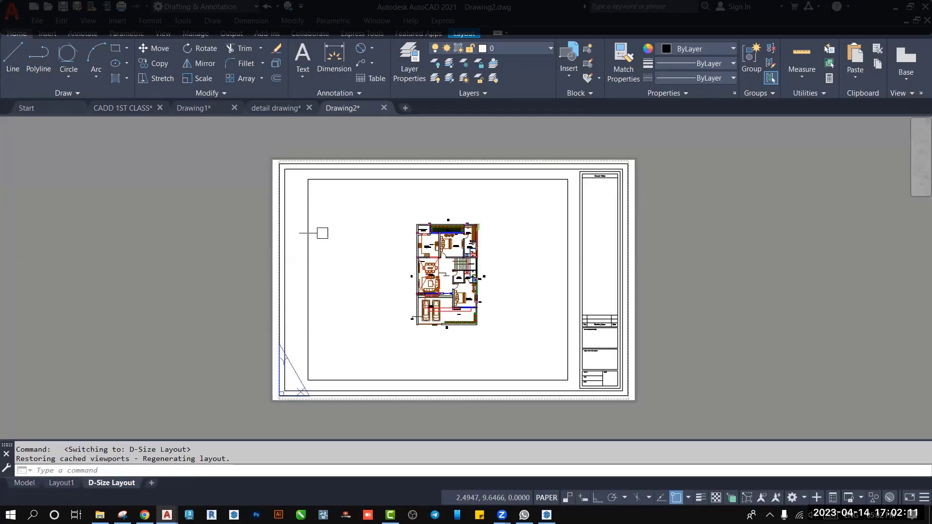
pyautogui.click(310, 228)
pyautogui.press('Delete')
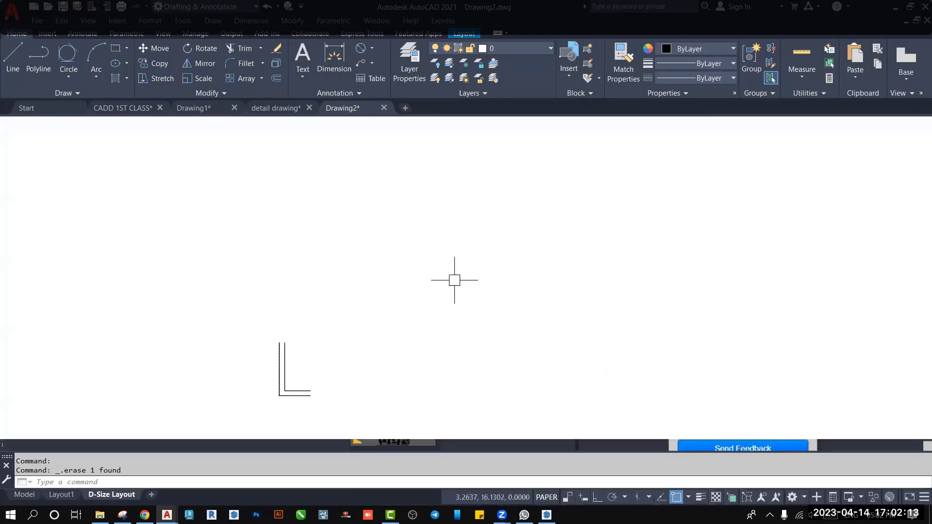
# Draw a new rectangular viewport inside the border that shows the house floor plan
pyautogui.click(459, 35)
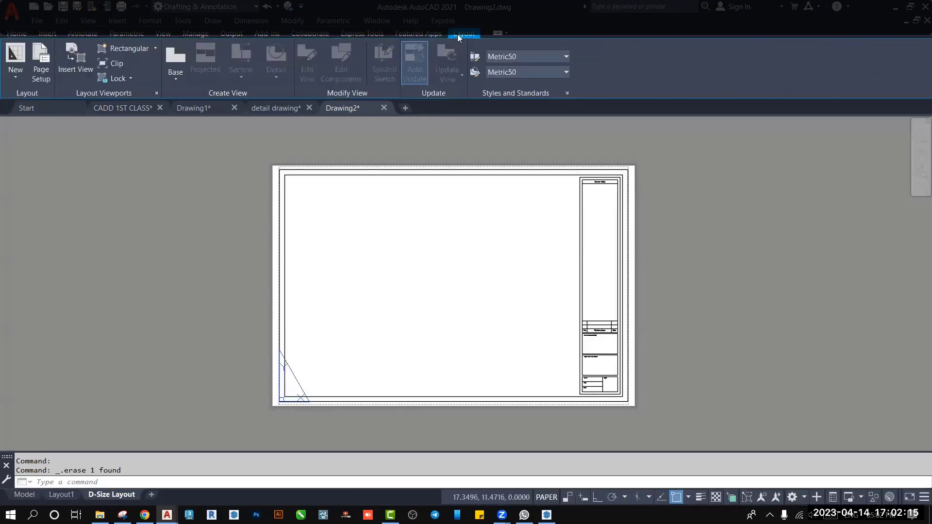
pyautogui.click(124, 49)
pyautogui.click(292, 183)
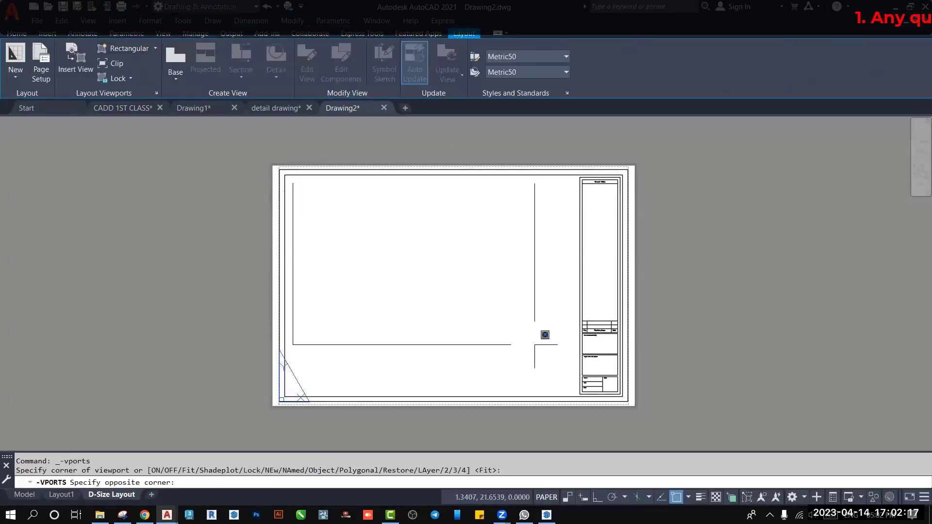
pyautogui.click(569, 387)
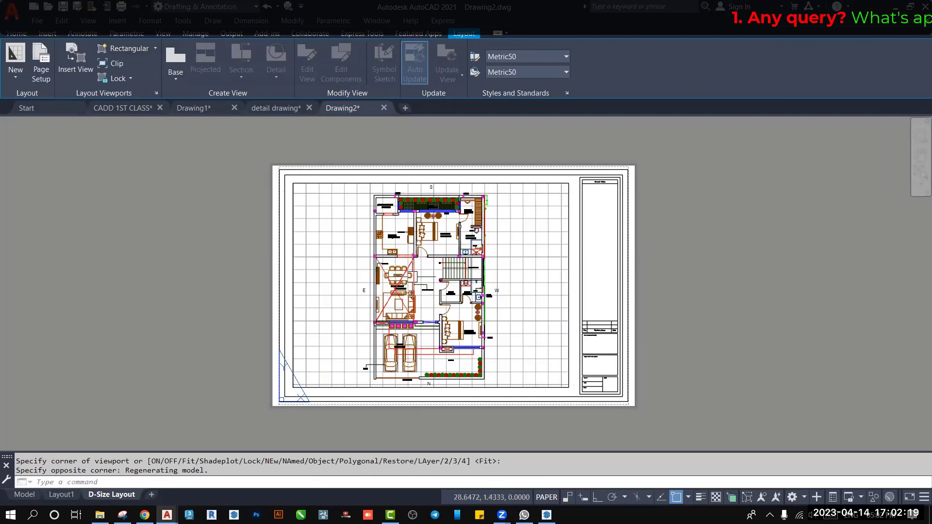
pyautogui.scroll(-2, 413, 279)
pyautogui.scroll(2, 413, 279)
# Activate the viewport, zoom the floor plan and turn off the grid with F7
pyautogui.moveTo(445, 294)
pyautogui.mouseDown(button='middle')
pyautogui.moveTo(405, 290)
pyautogui.moveTo(428, 278)
pyautogui.mouseUp(button='middle')
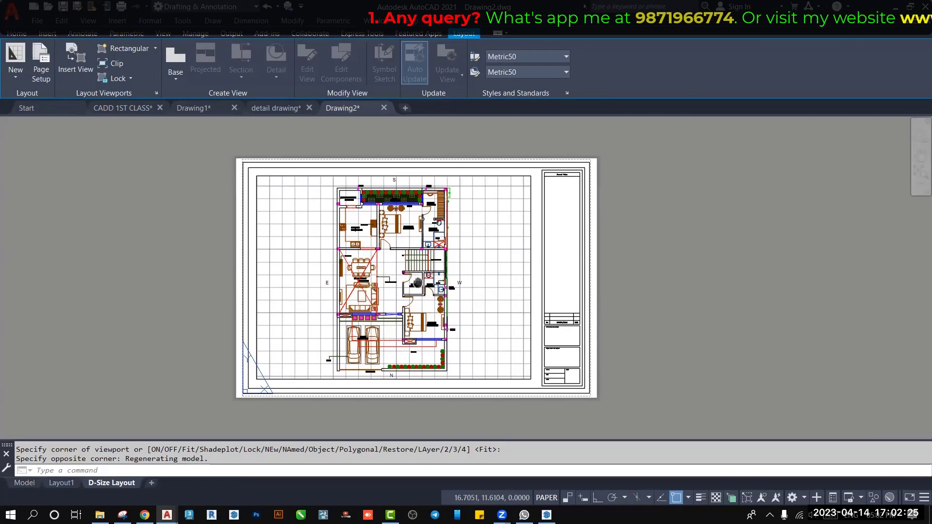
pyautogui.doubleClick(466, 258)
pyautogui.scroll(2, 385, 214)
pyautogui.scroll(1, 383, 214)
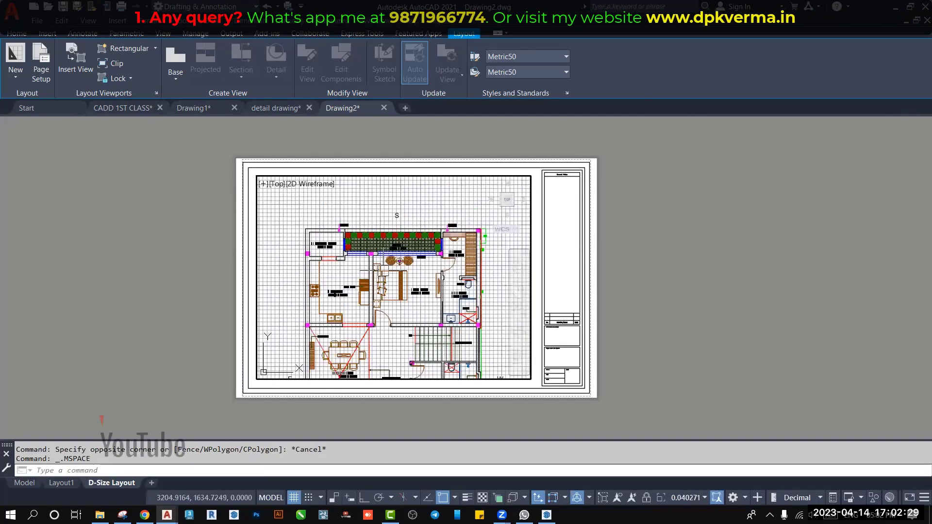
pyautogui.scroll(1, 383, 214)
pyautogui.scroll(-1, 381, 264)
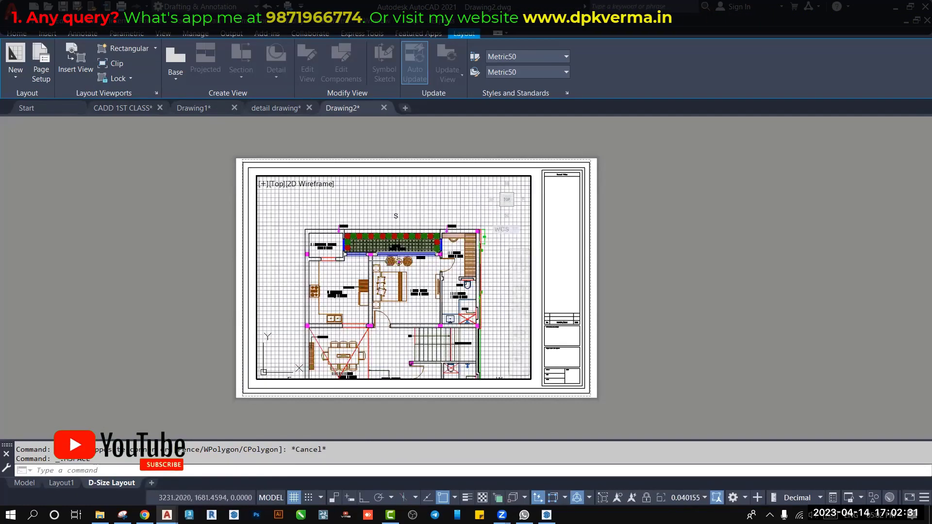
pyautogui.press('F7')
# Centre the floor plan in the viewport, leave it, then make the viewport active again
pyautogui.scroll(-1, 380, 265)
pyautogui.moveTo(427, 314); pyautogui.dragTo(443, 263, button='middle')
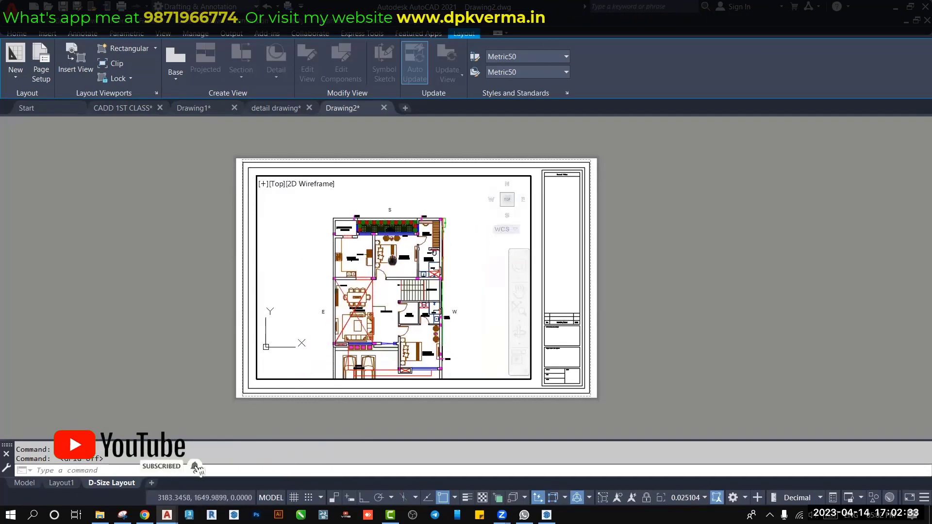
pyautogui.doubleClick(669, 266)
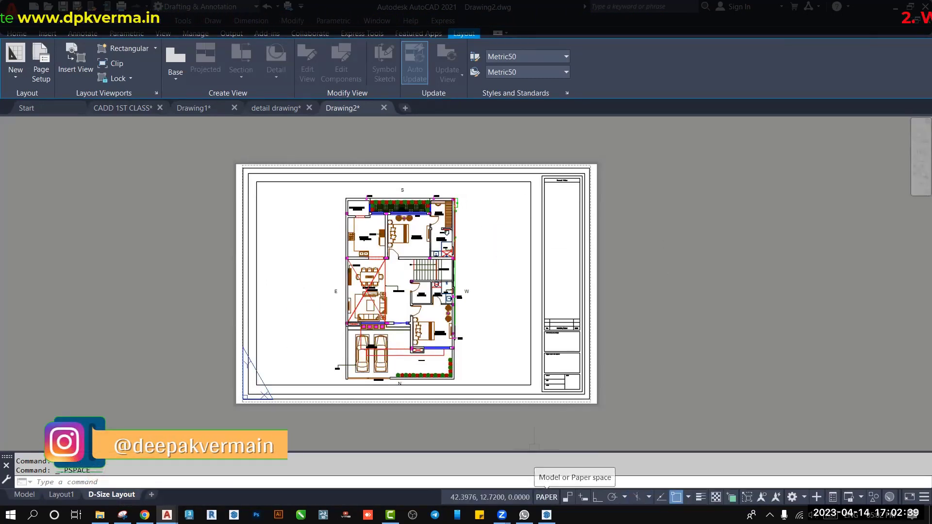
pyautogui.click(547, 499)
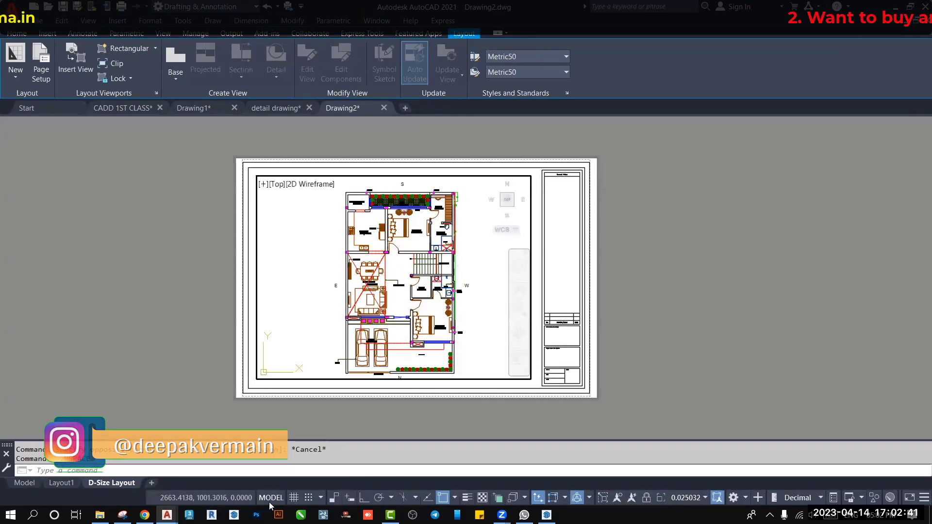
# Exit to the paper sheet and zoom in toward the lobby area
pyautogui.doubleClick(635, 287)
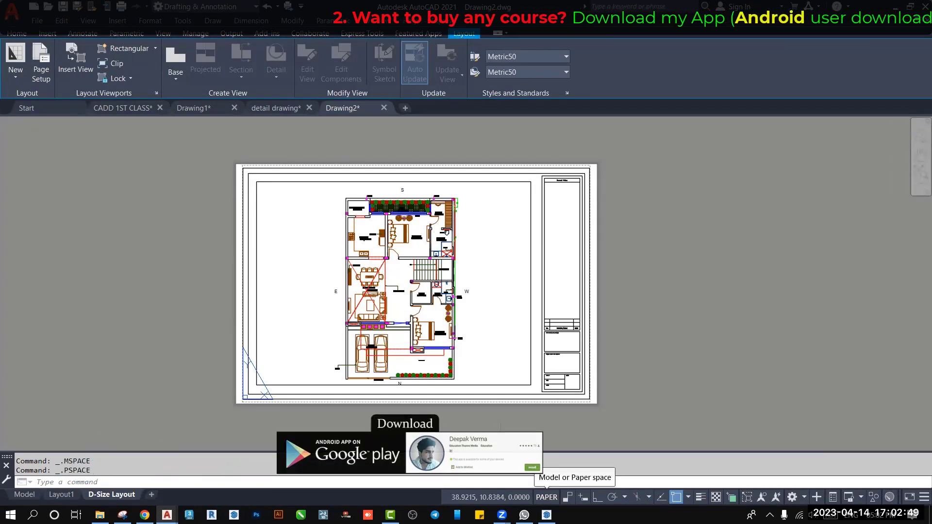
pyautogui.scroll(1, 393, 316)
pyautogui.scroll(2, 393, 316)
pyautogui.scroll(2, 394, 316)
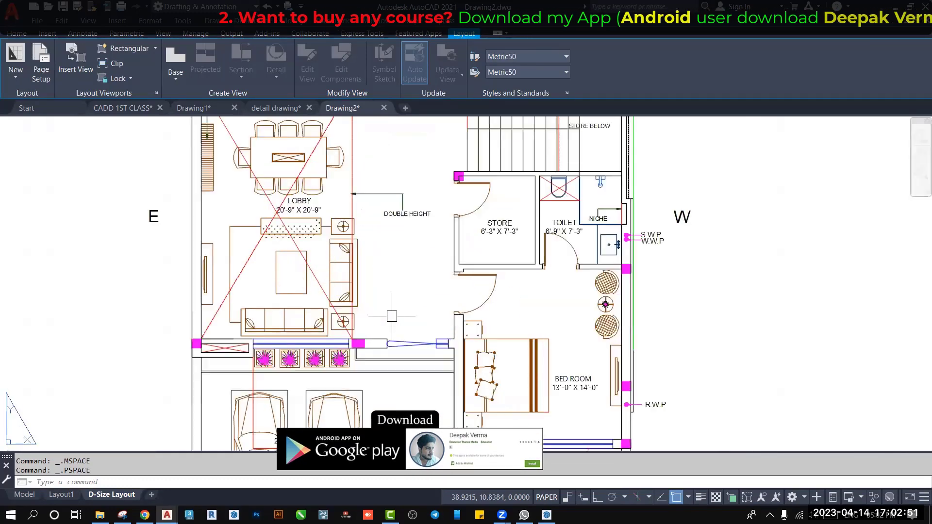
pyautogui.moveTo(431, 296); pyautogui.dragTo(401, 335, button='middle')
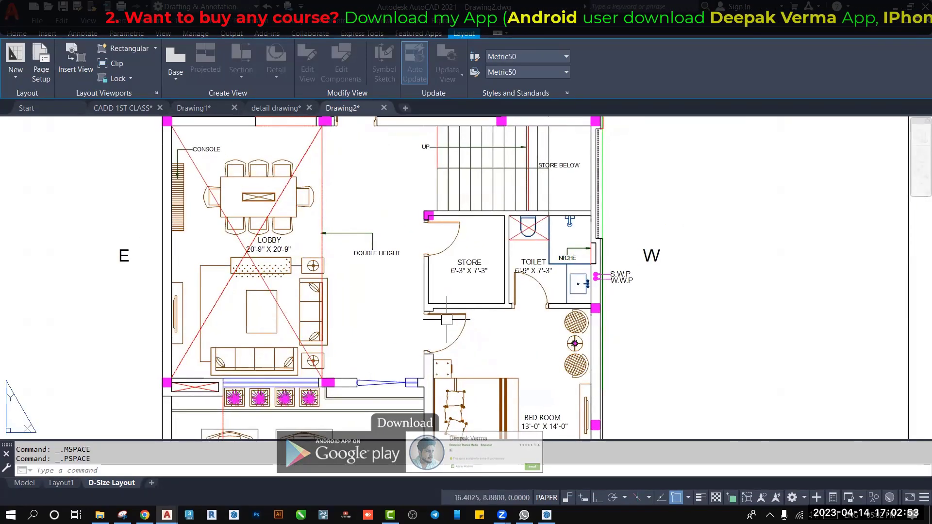
# Enlarge and reposition the floor plan inside the viewport, then return to paper space with PS
pyautogui.doubleClick(698, 215)
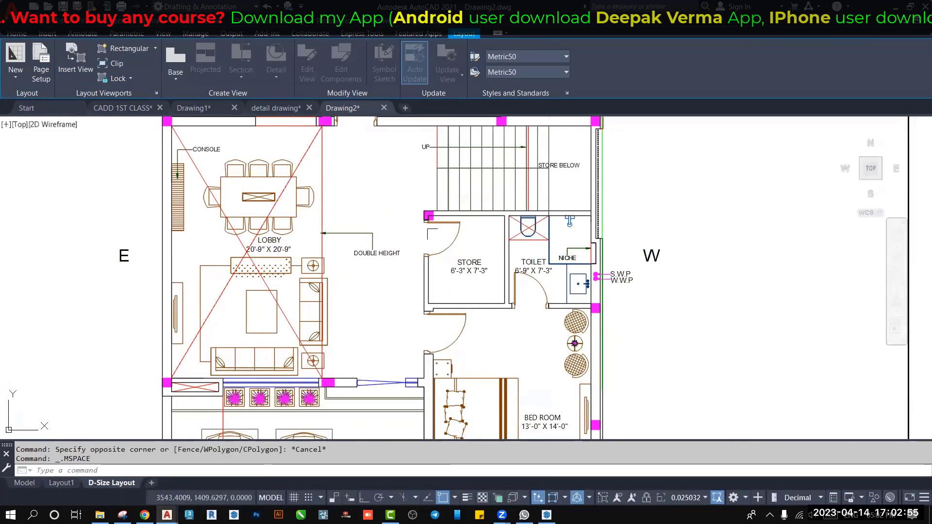
pyautogui.scroll(-2, 425, 247)
pyautogui.scroll(-5, 432, 248)
pyautogui.scroll(4, 437, 228)
pyautogui.scroll(-2, 437, 228)
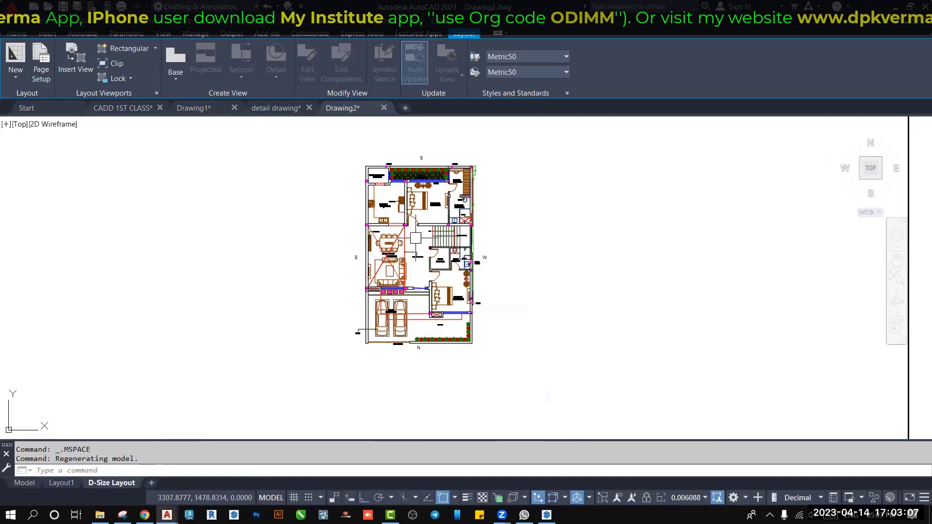
pyautogui.scroll(2, 488, 262)
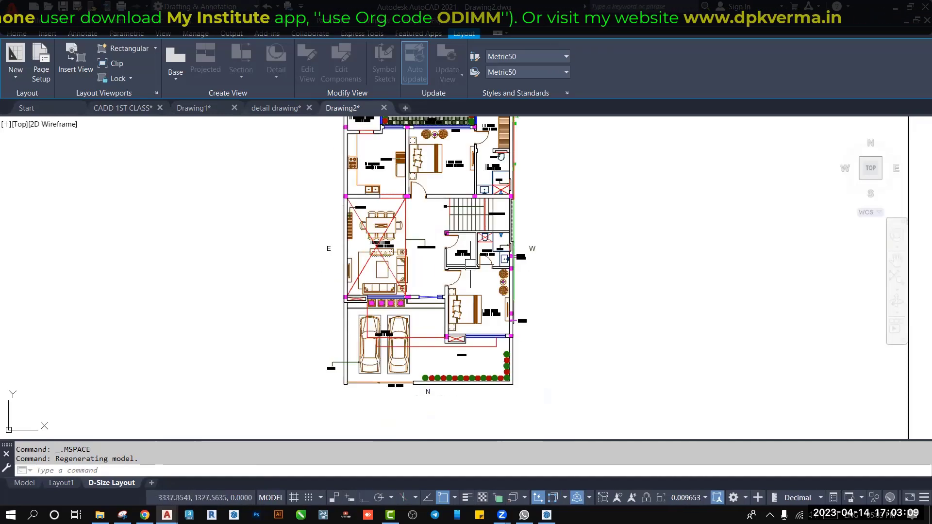
pyautogui.scroll(-2, 487, 262)
pyautogui.scroll(2, 488, 263)
pyautogui.moveTo(456, 286); pyautogui.dragTo(418, 297, button='middle')
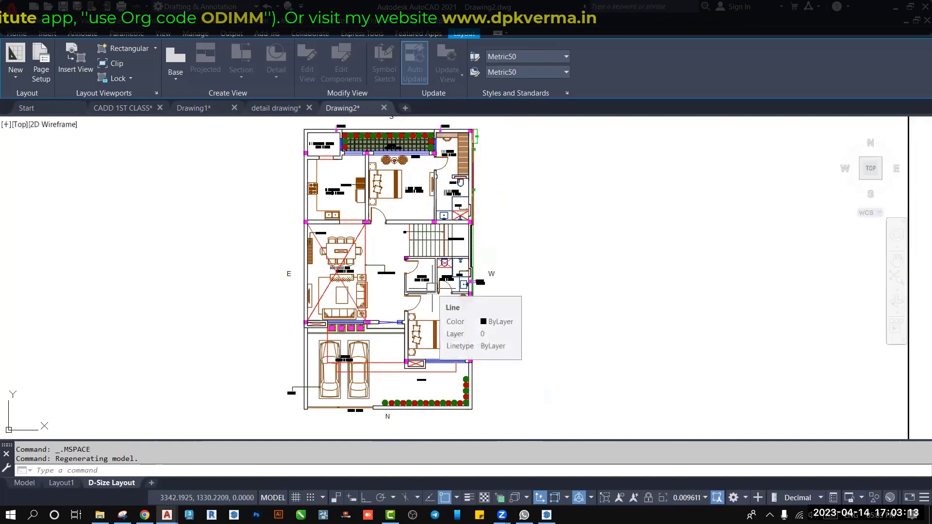
pyautogui.write('ps')
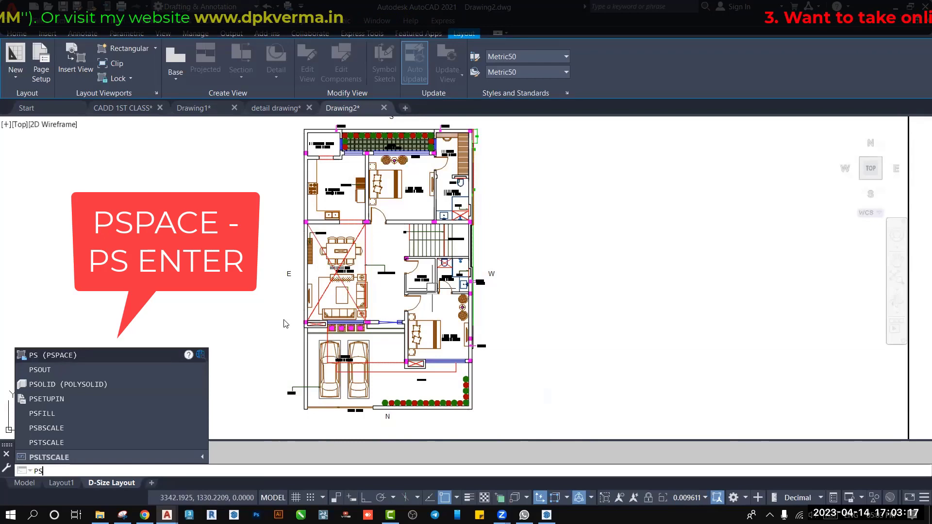
pyautogui.press('Return')
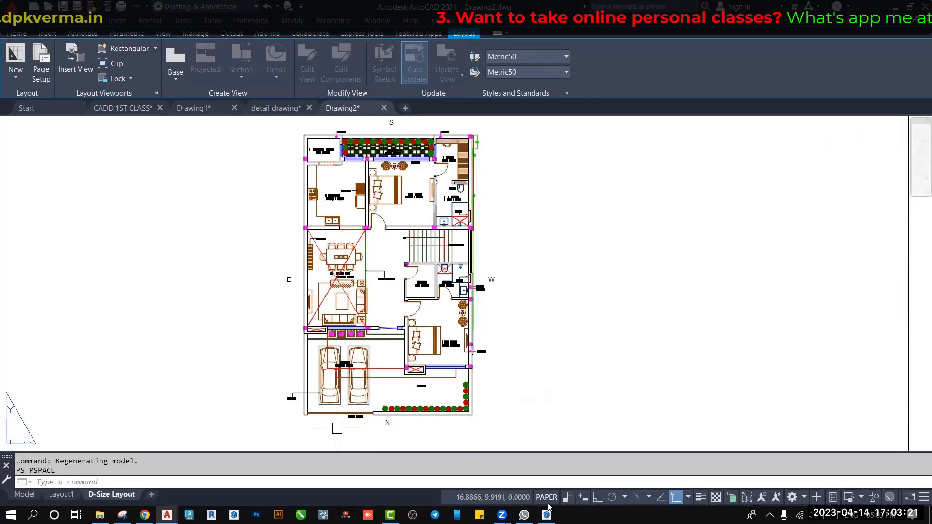
# Zoom the floor plan inside the viewport to a scale of about 0.024341, then return to paper space
pyautogui.scroll(-5, 470, 302)
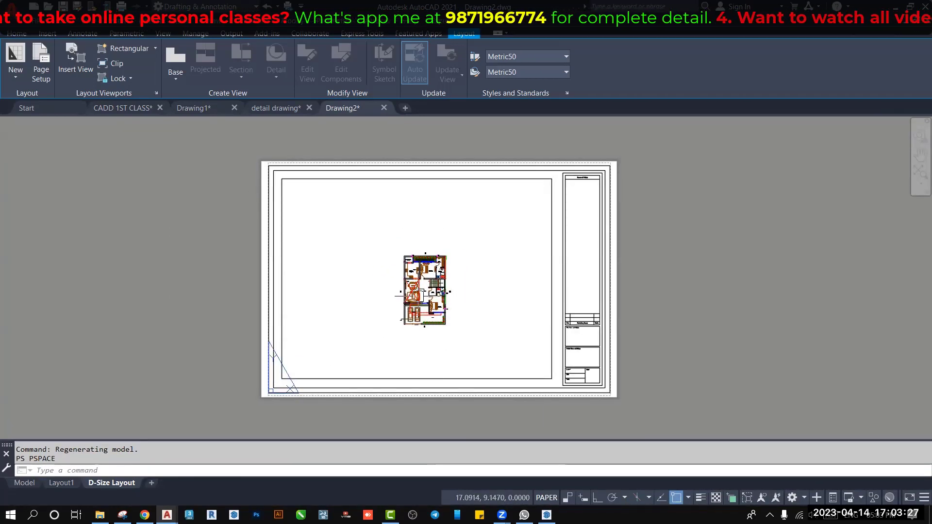
pyautogui.scroll(1, 413, 294)
pyautogui.scroll(-1, 412, 294)
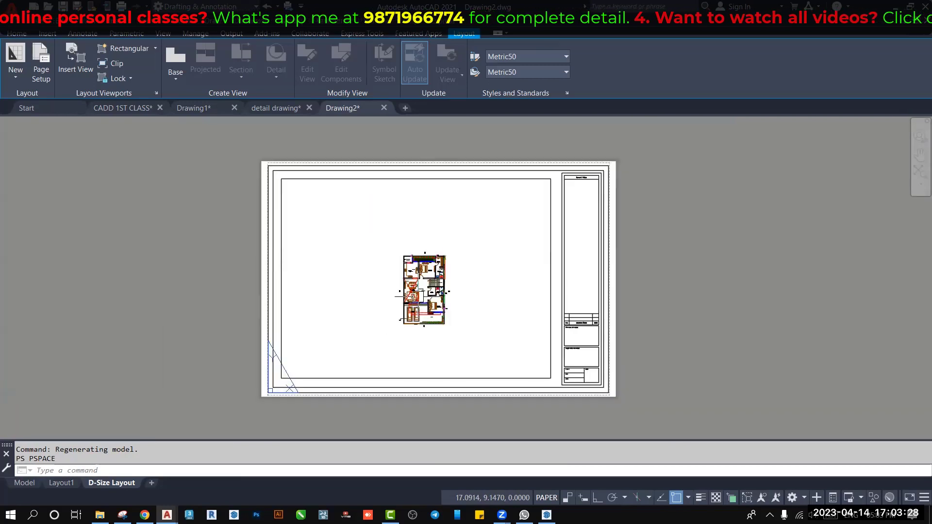
pyautogui.click(555, 247)
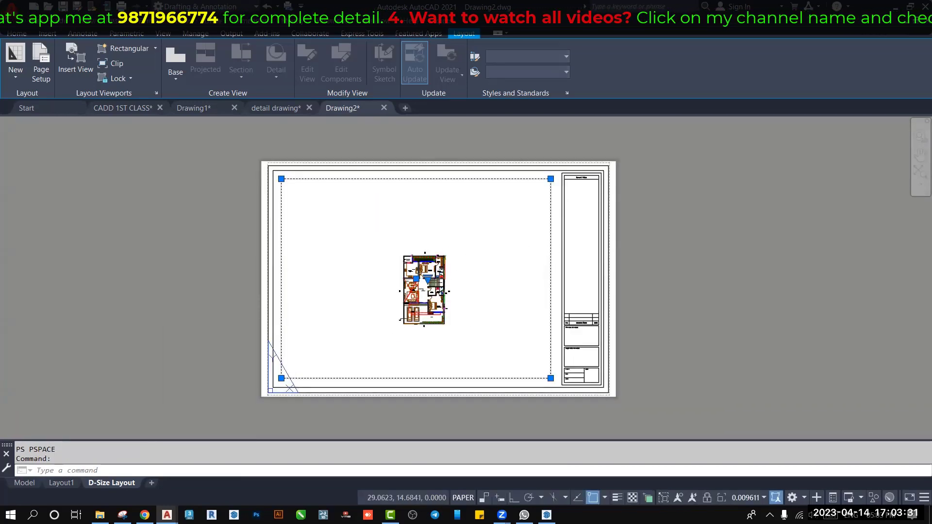
pyautogui.doubleClick(466, 287)
pyautogui.scroll(2, 433, 300)
pyautogui.scroll(1, 434, 299)
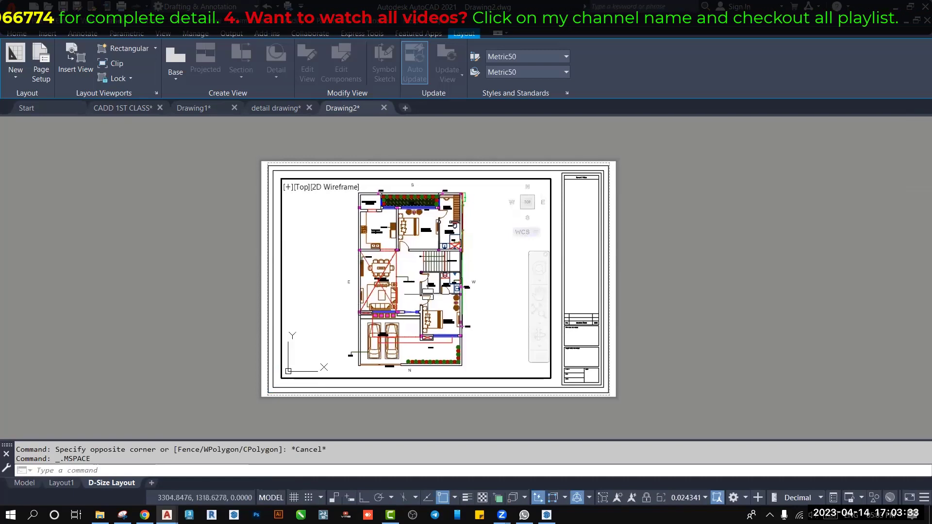
pyautogui.doubleClick(712, 295)
pyautogui.click(551, 255)
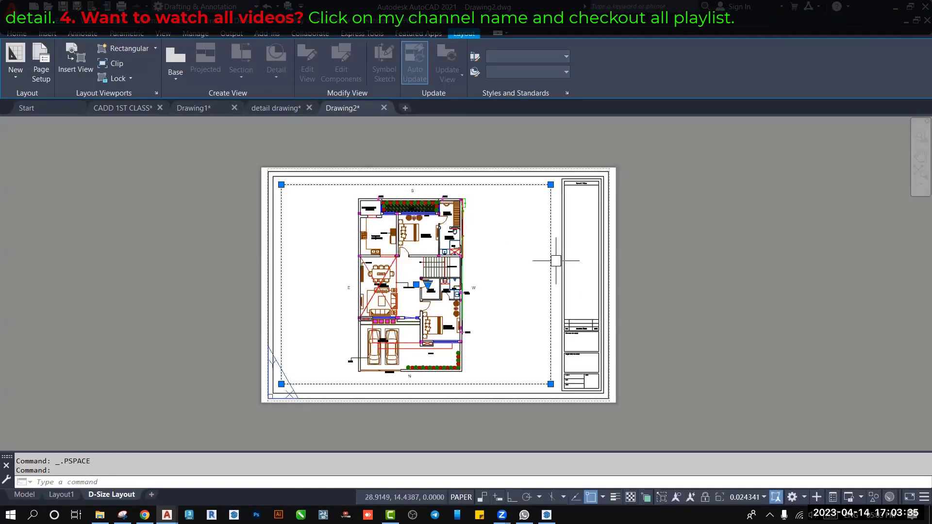
# Lock the selected viewport's view and clear the selection
pyautogui.click(705, 497)
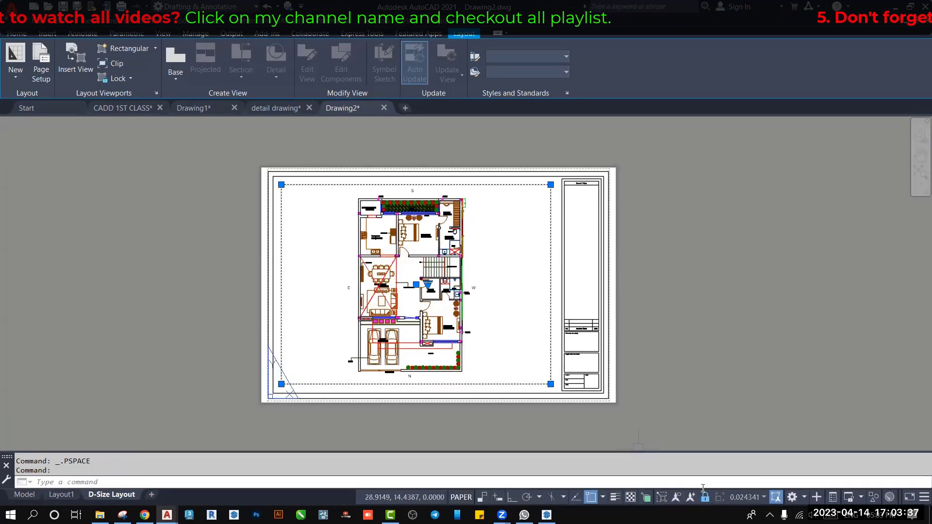
pyautogui.click(677, 354)
pyautogui.press('Escape')
pyautogui.press('Escape')
pyautogui.scroll(2, 506, 259)
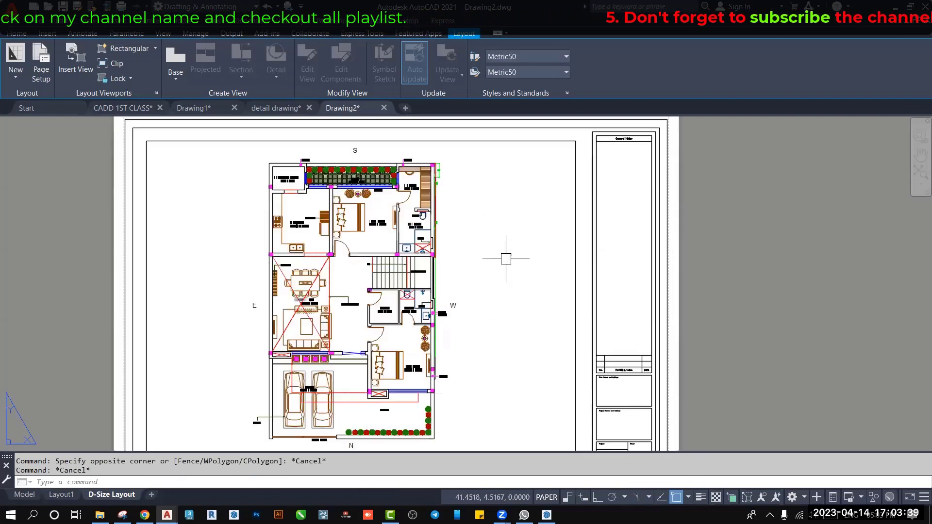
pyautogui.scroll(-4, 506, 259)
pyautogui.scroll(4, 510, 267)
pyautogui.scroll(-2, 510, 266)
# Activate the locked viewport and zoom to confirm the plan keeps its 0.024341 scale
pyautogui.doubleClick(536, 286)
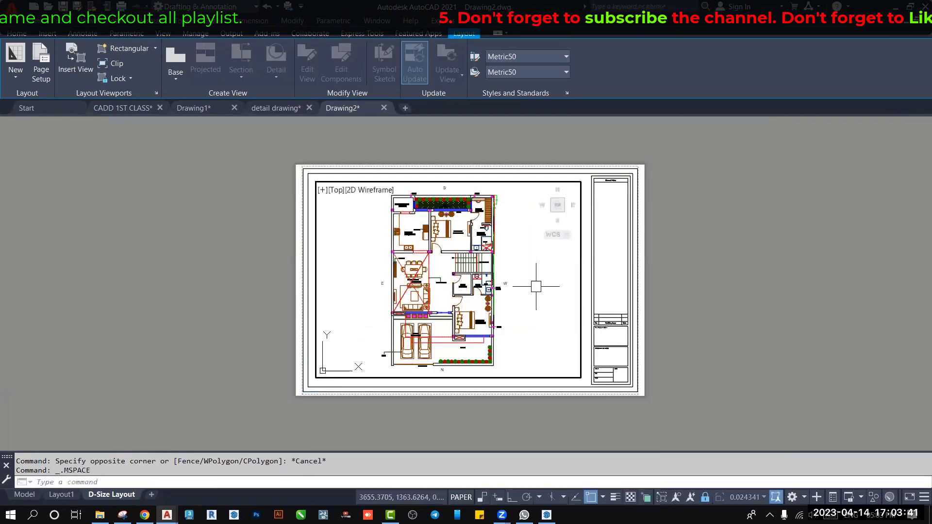
pyautogui.scroll(2, 536, 287)
pyautogui.scroll(-2, 515, 292)
pyautogui.scroll(3, 507, 297)
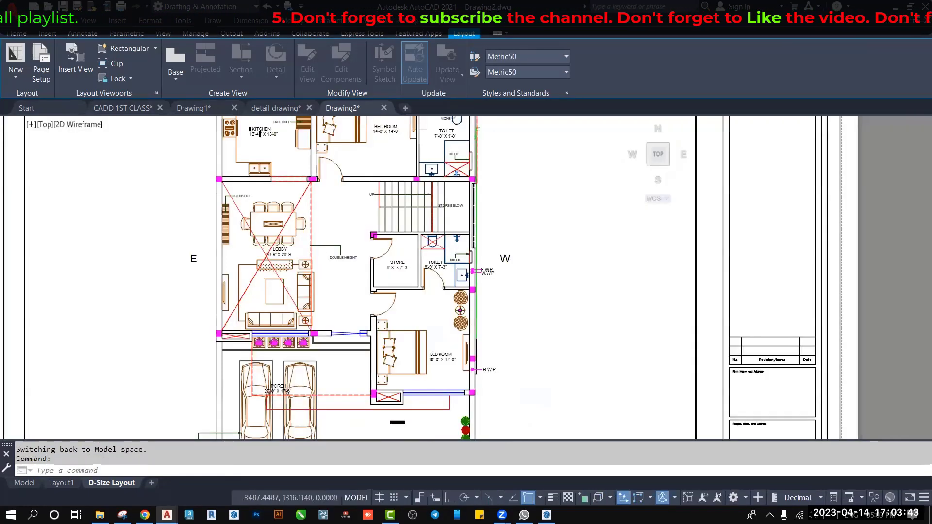
pyautogui.scroll(-4, 502, 287)
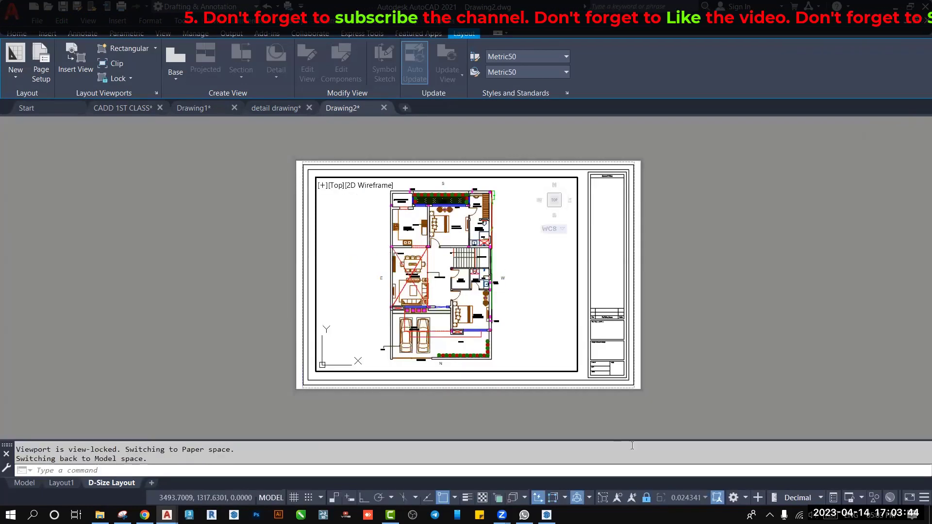
# Unlock the viewport and cancel the stray selection window
pyautogui.click(648, 496)
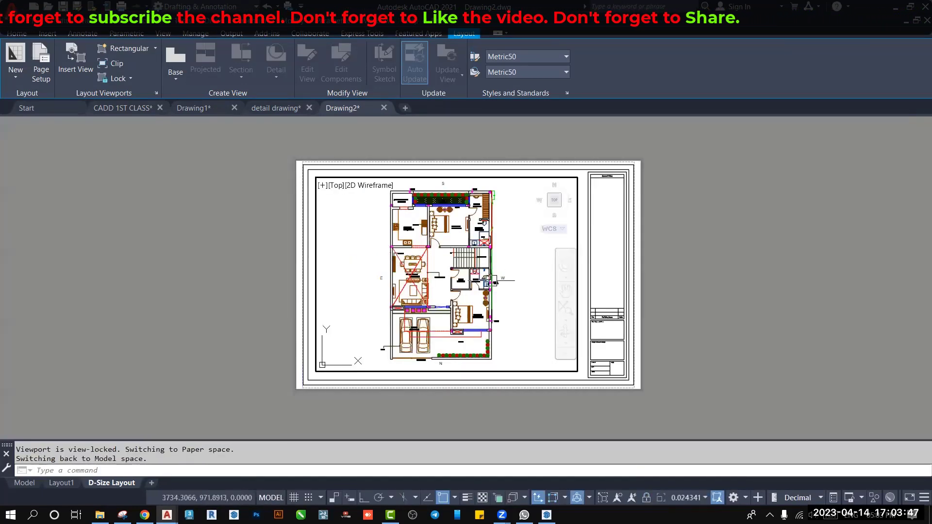
pyautogui.click(516, 263)
pyautogui.scroll(3, 485, 266)
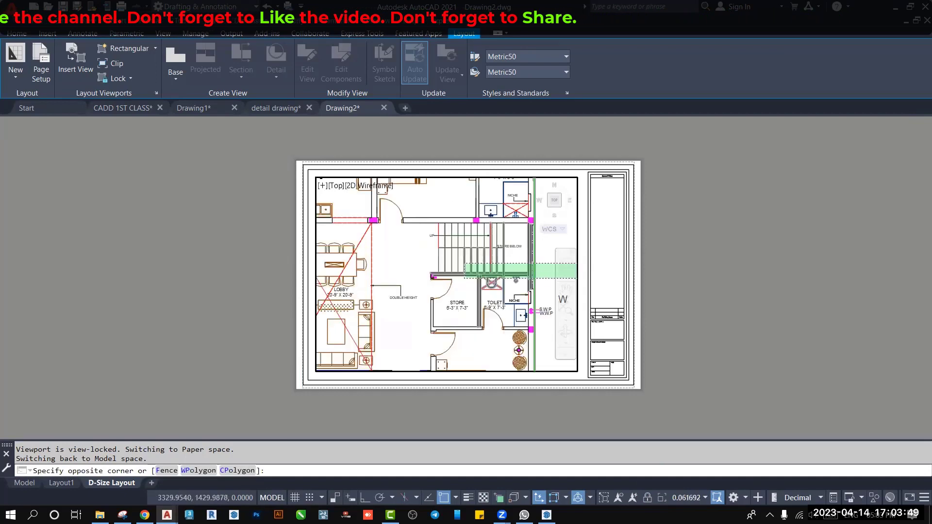
pyautogui.scroll(-1, 471, 266)
pyautogui.scroll(-2, 452, 268)
pyautogui.press('Escape')
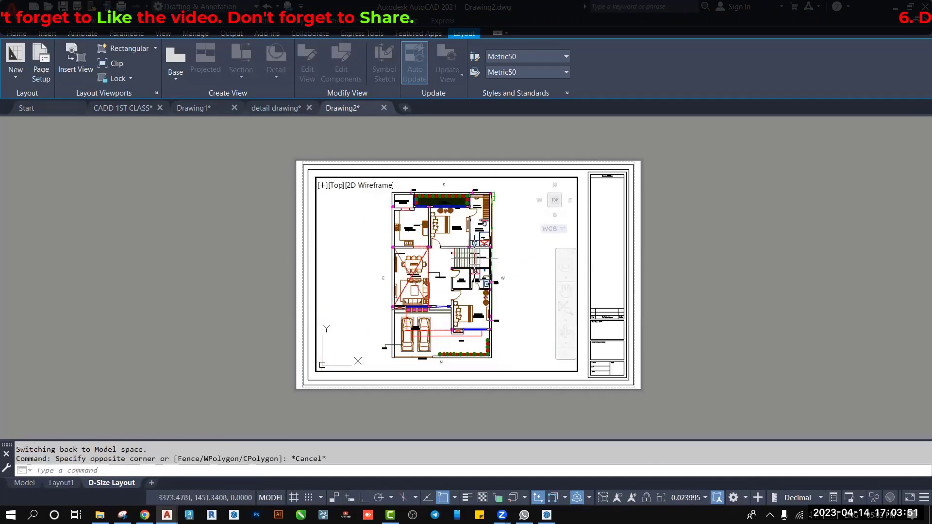
# Rescale the floor plan to 0.009350 and shift it left within the viewport
pyautogui.doubleClick(677, 284)
pyautogui.scroll(5, 406, 258)
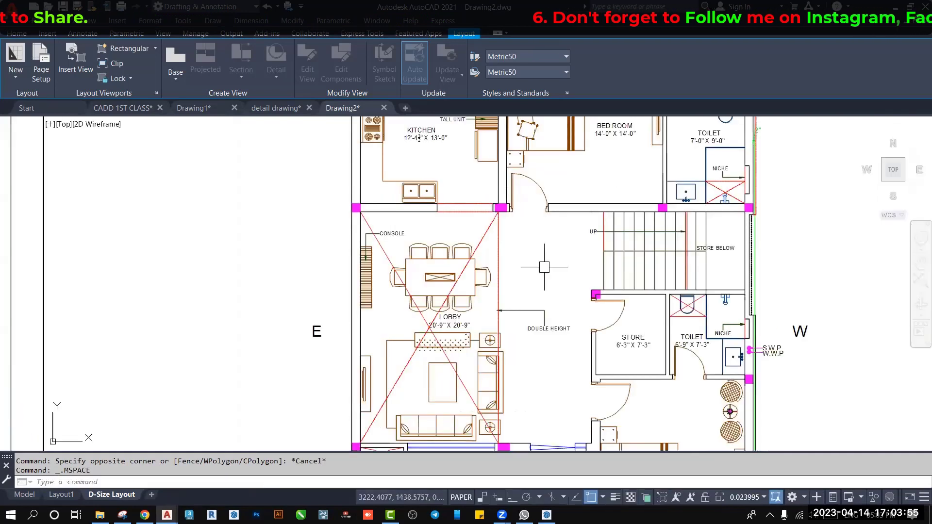
pyautogui.scroll(-2, 544, 267)
pyautogui.scroll(-4, 545, 266)
pyautogui.scroll(2, 544, 266)
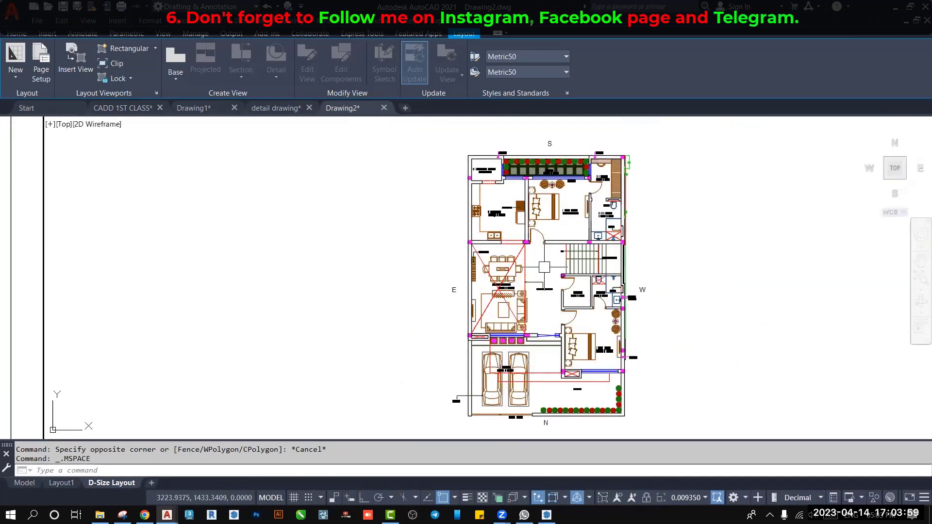
pyautogui.moveTo(544, 266); pyautogui.dragTo(452, 267, button='middle')
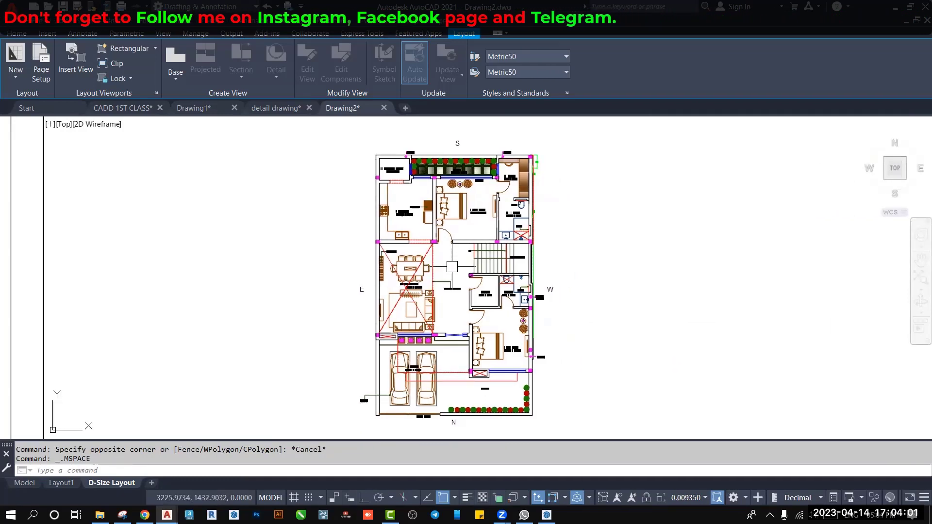
# Lock the viewport again and recentre the whole sheet in the window
pyautogui.click(647, 501)
pyautogui.scroll(-3, 563, 344)
pyautogui.scroll(-3, 563, 344)
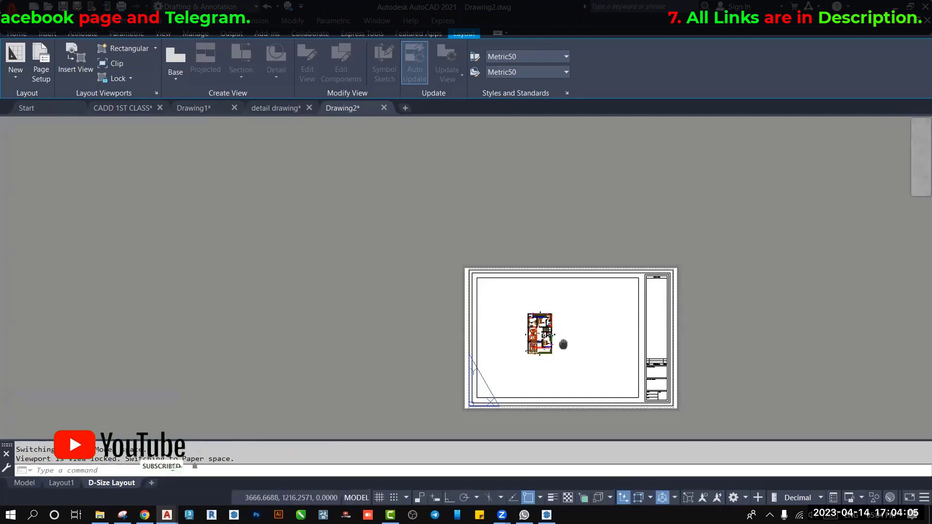
pyautogui.scroll(2, 515, 315)
pyautogui.scroll(2, 514, 315)
pyautogui.scroll(-2, 514, 315)
pyautogui.moveTo(460, 308); pyautogui.dragTo(426, 288, button='middle')
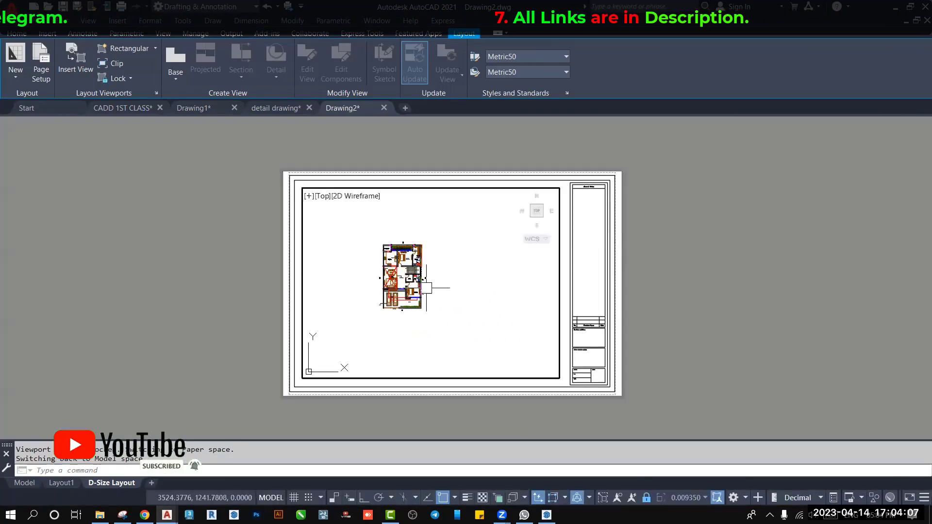
# Exit to paper space, then select and deselect the viewport frame
pyautogui.doubleClick(651, 297)
pyautogui.scroll(5, 675, 291)
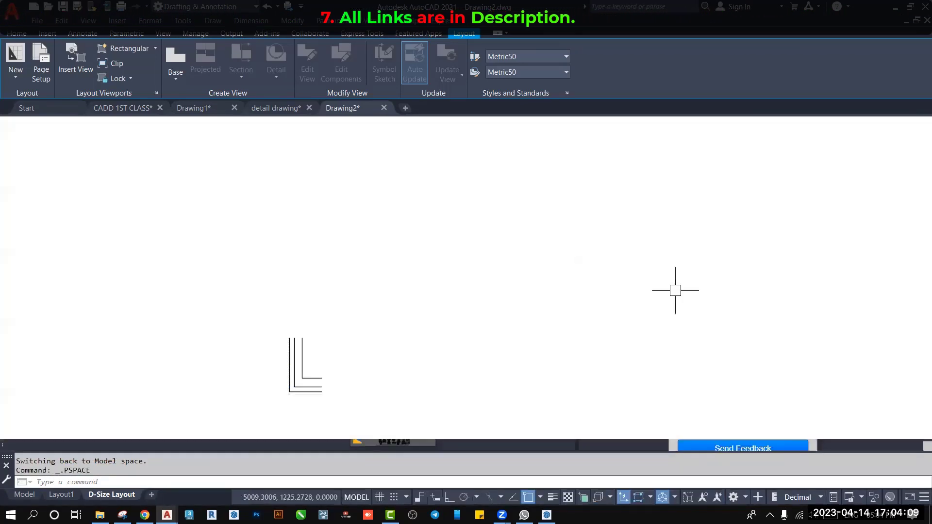
pyautogui.scroll(-5, 675, 290)
pyautogui.click(536, 385)
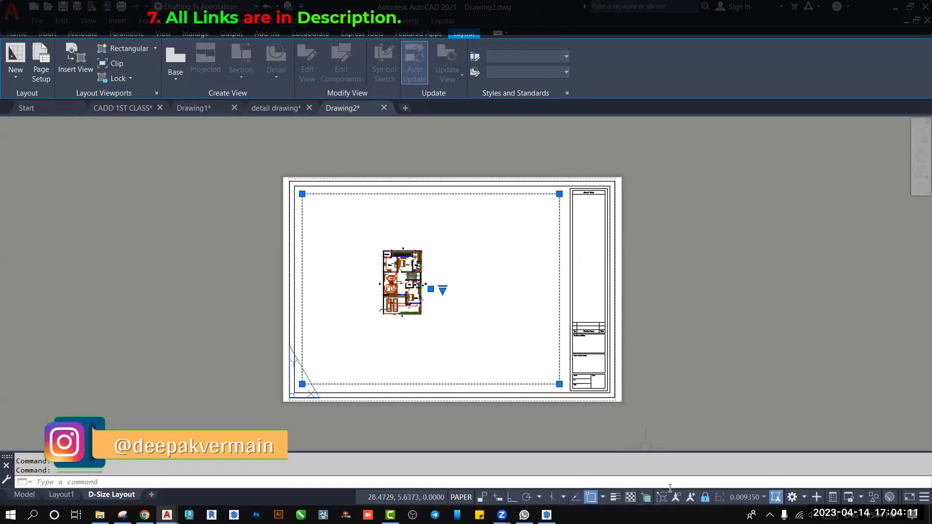
pyautogui.click(703, 354)
pyautogui.press('Escape')
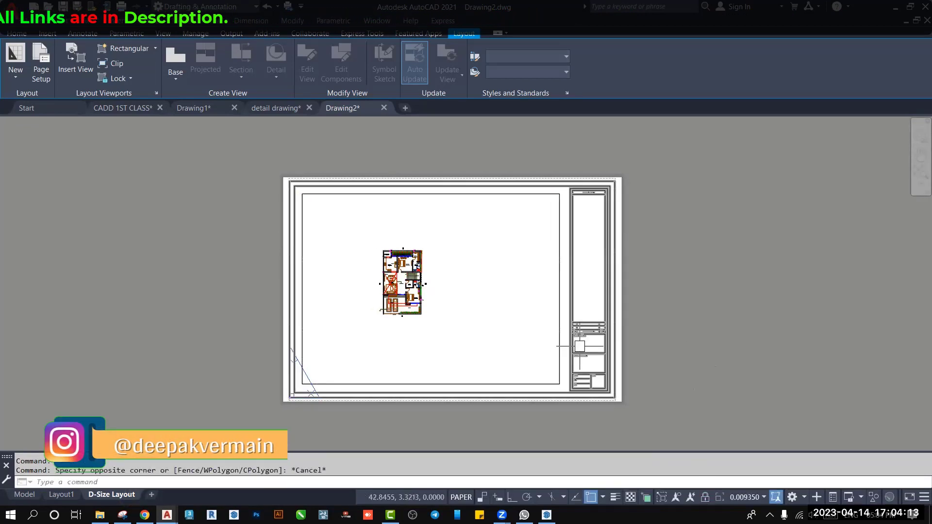
# Zoom in and re-enter the viewport in model space, now at scale 0.003646
pyautogui.scroll(2, 383, 308)
pyautogui.scroll(3, 390, 305)
pyautogui.scroll(2, 390, 301)
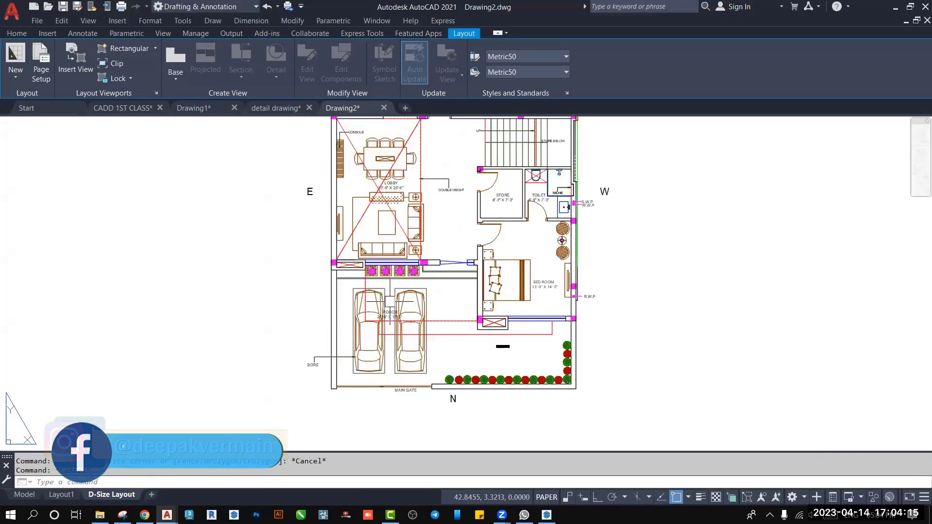
pyautogui.doubleClick(651, 266)
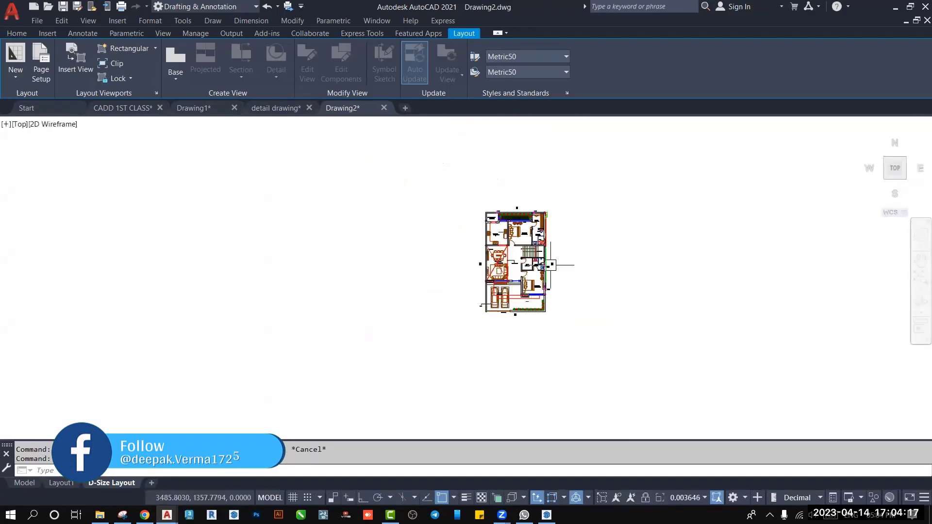
pyautogui.scroll(2, 676, 247)
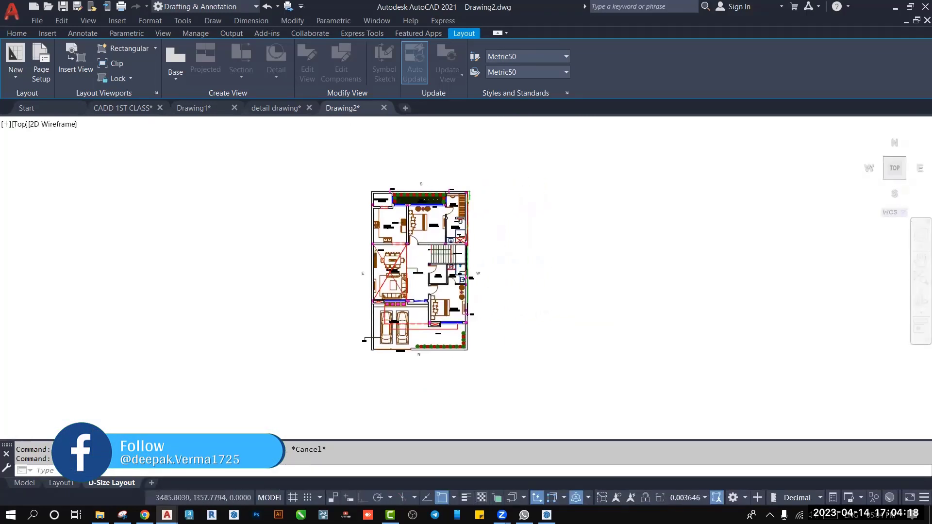
# Return to paper space, re-enter the viewport and nudge the plan down to centre it at 0.014538
pyautogui.click(271, 500)
pyautogui.scroll(-1, 499, 270)
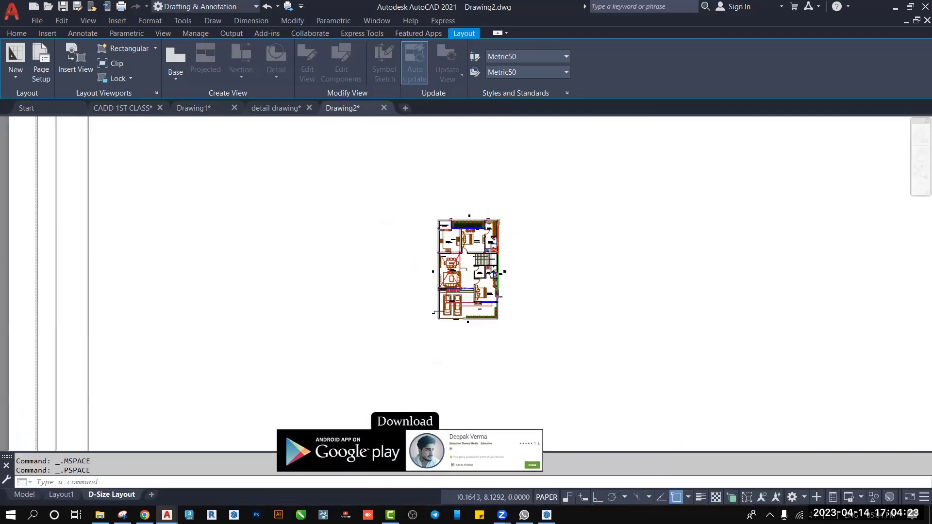
pyautogui.scroll(-3, 544, 264)
pyautogui.scroll(-3, 548, 266)
pyautogui.scroll(2, 552, 268)
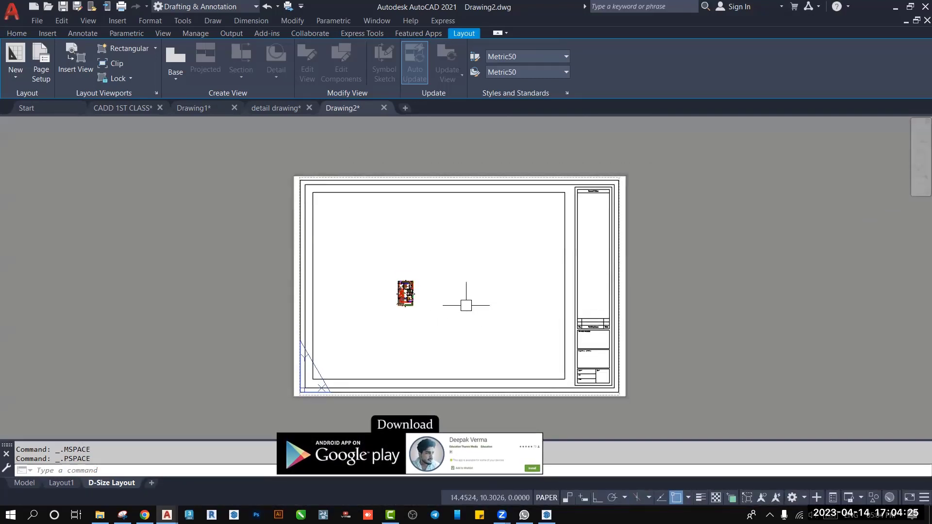
pyautogui.doubleClick(462, 306)
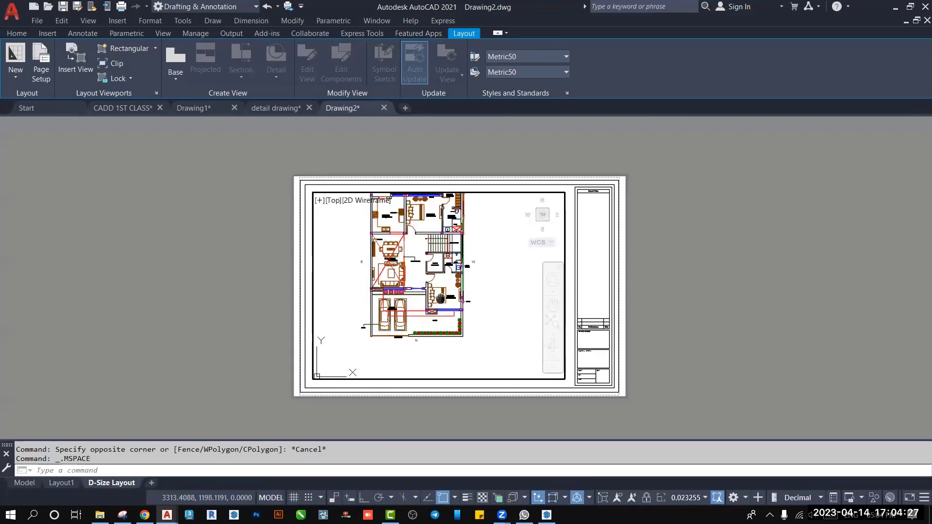
pyautogui.moveTo(432, 291); pyautogui.dragTo(424, 314, button='middle')
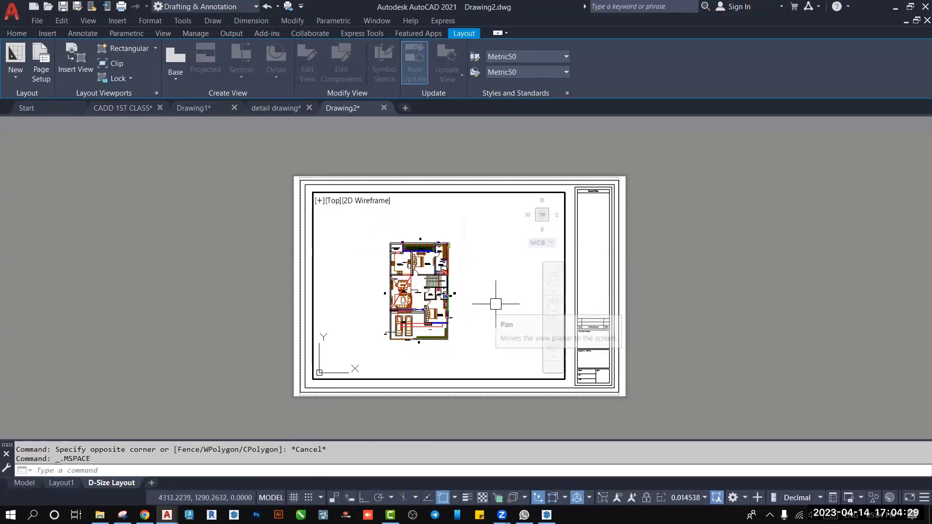